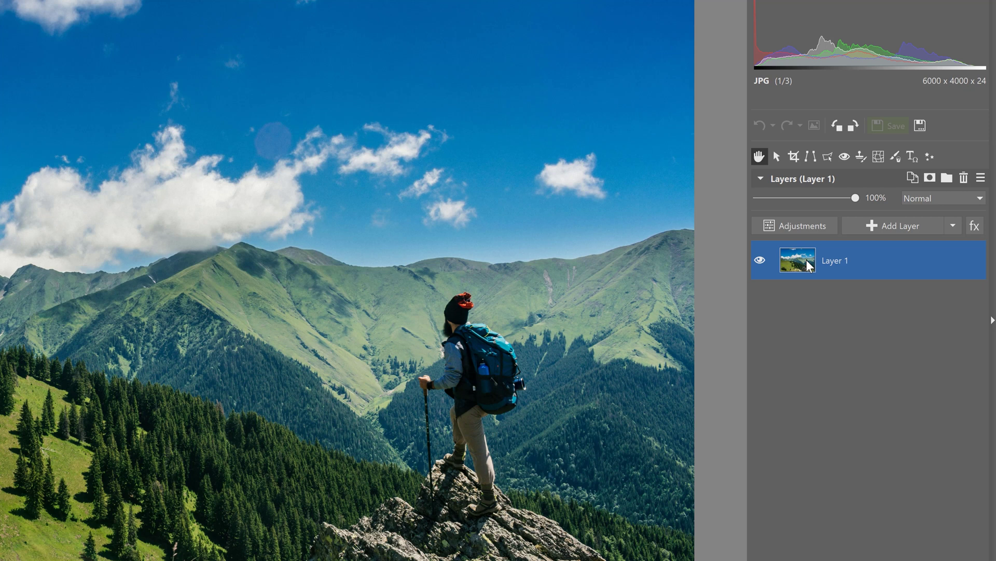
# - Duplicate the photo layer into Layer 2 and briefly hide and show the copy
pyautogui.click(914, 177)
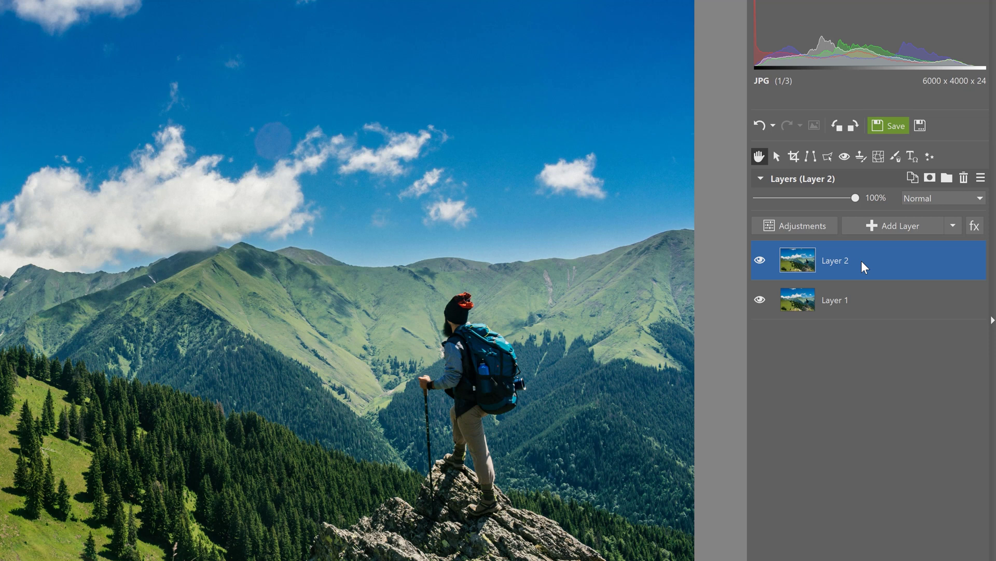
pyautogui.click(760, 261)
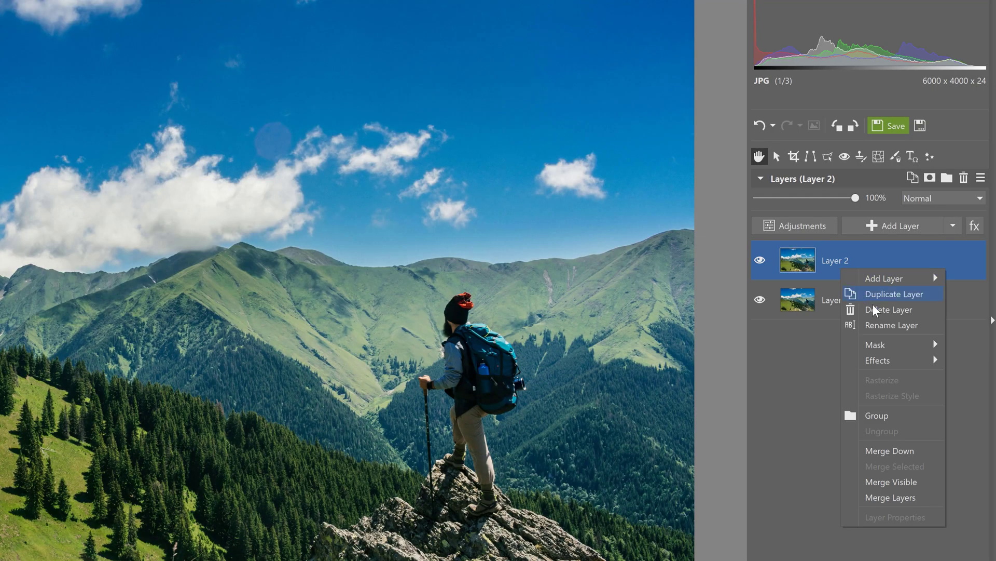
# - Rename Layer 1 to 'Original', then open and close the mask options without changes
pyautogui.click(835, 310)
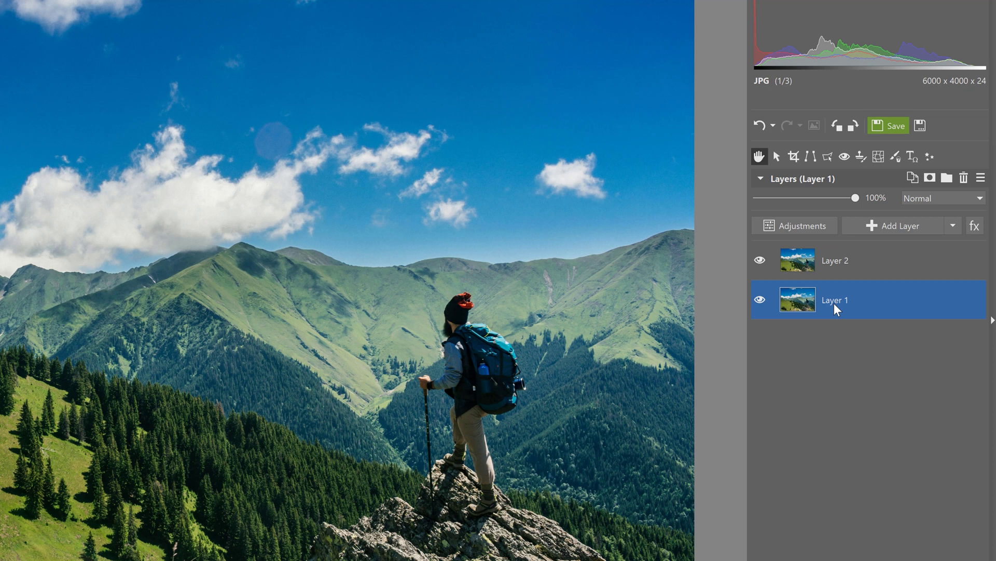
pyautogui.doubleClick(851, 305)
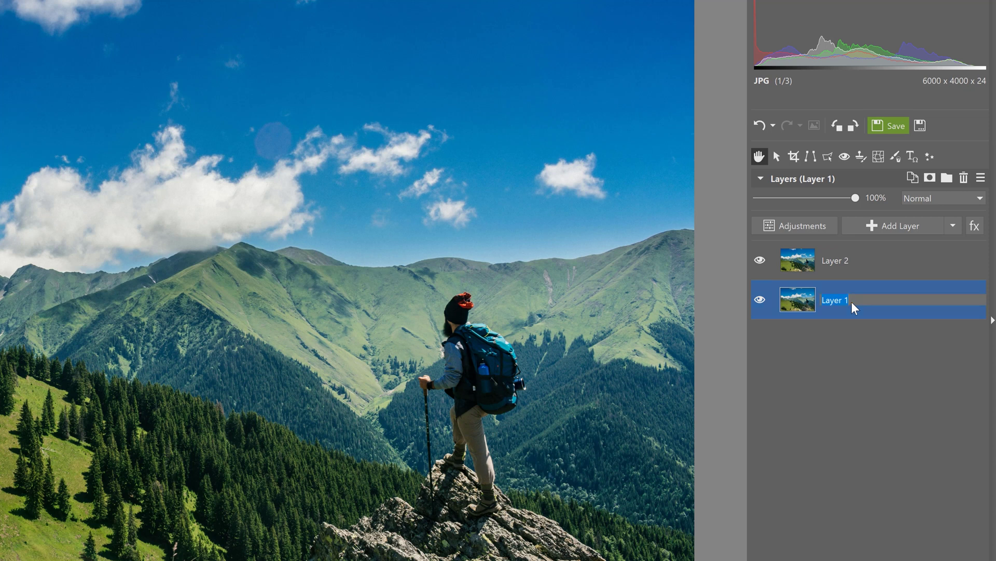
pyautogui.write('Original')
pyautogui.press('Return')
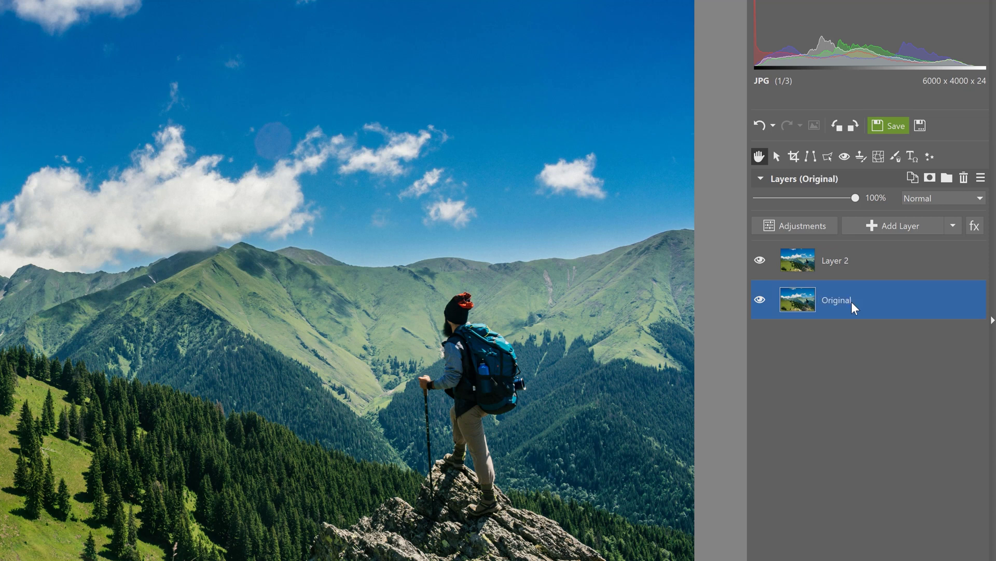
pyautogui.click(931, 181)
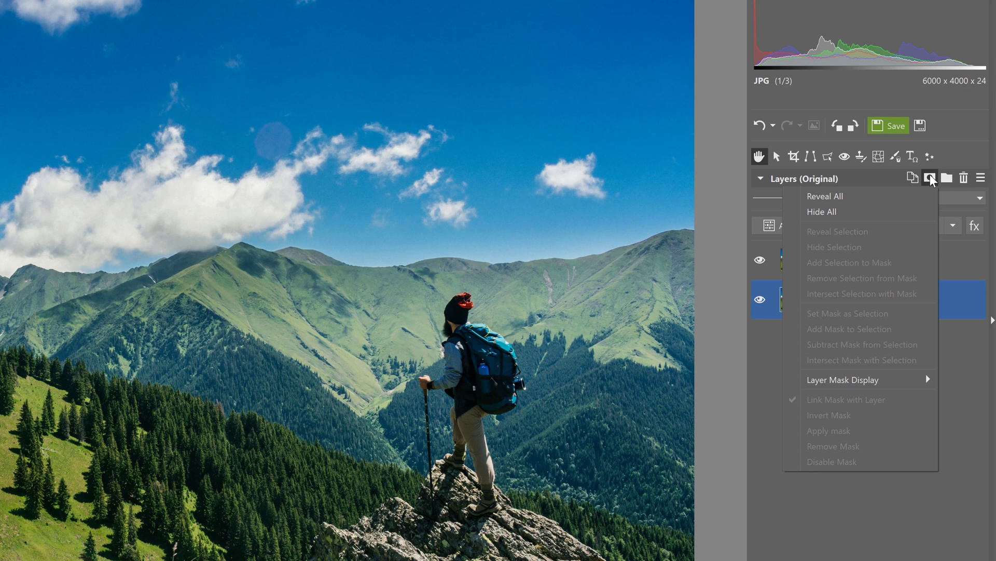
pyautogui.click(931, 179)
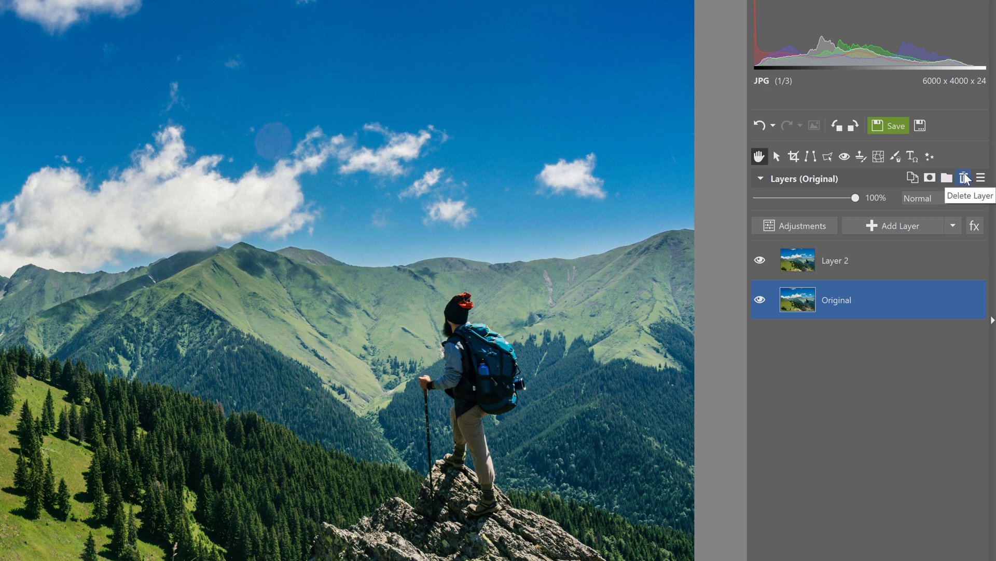
pyautogui.rightClick(861, 259)
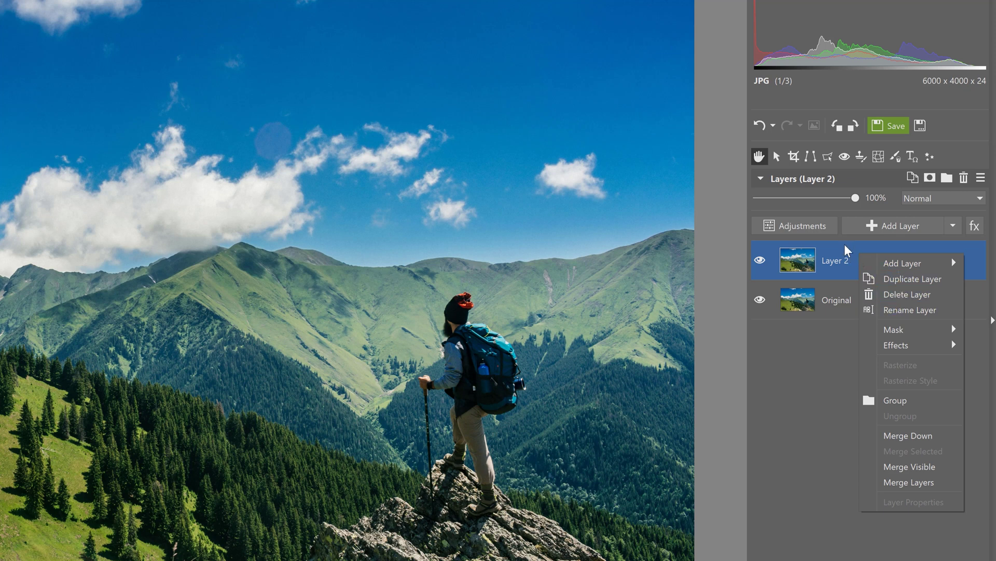
pyautogui.click(850, 257)
pyautogui.click(981, 178)
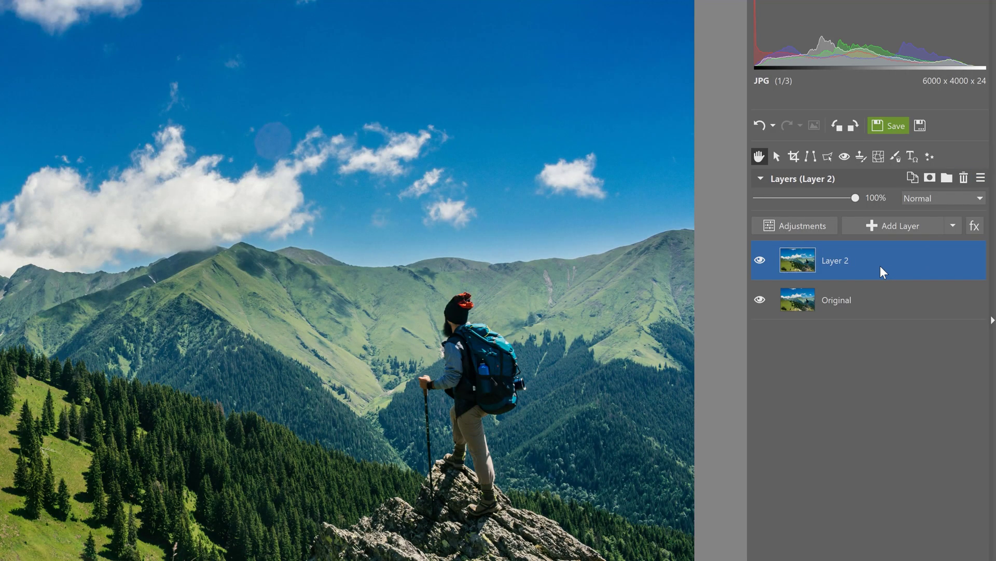
# - Add an empty layer, then a yellow colour layer faded to 14% opacity
pyautogui.click(892, 226)
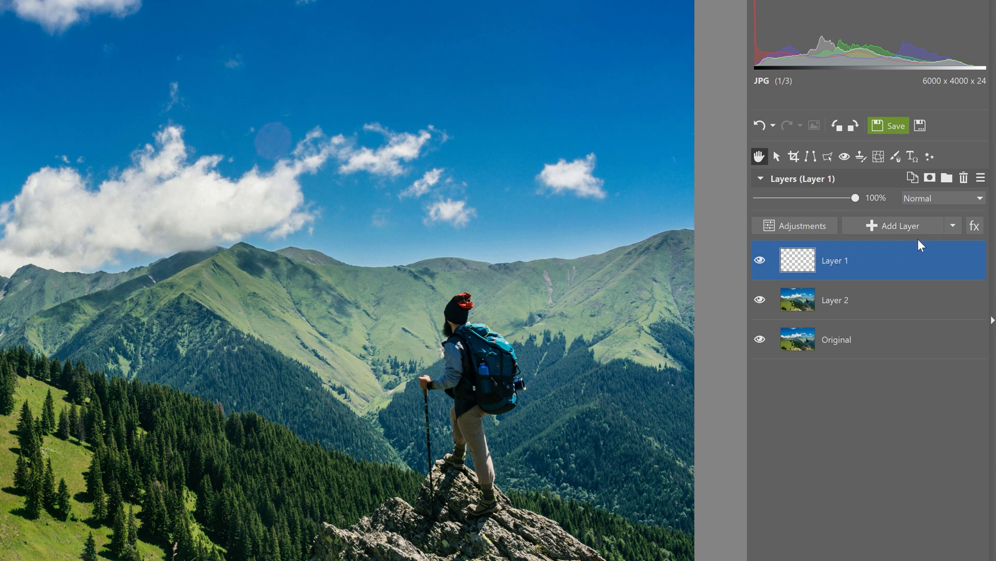
pyautogui.click(953, 226)
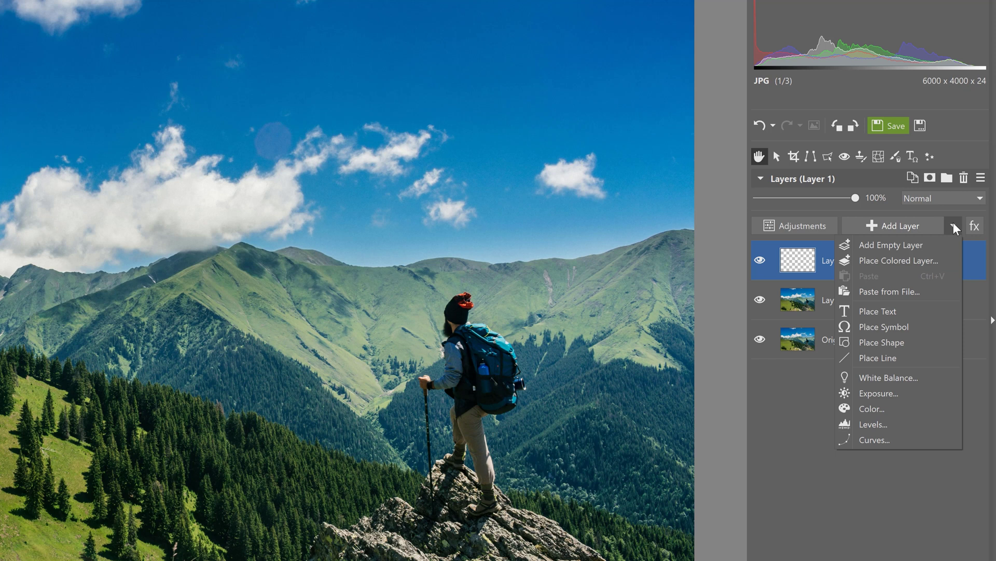
pyautogui.click(944, 260)
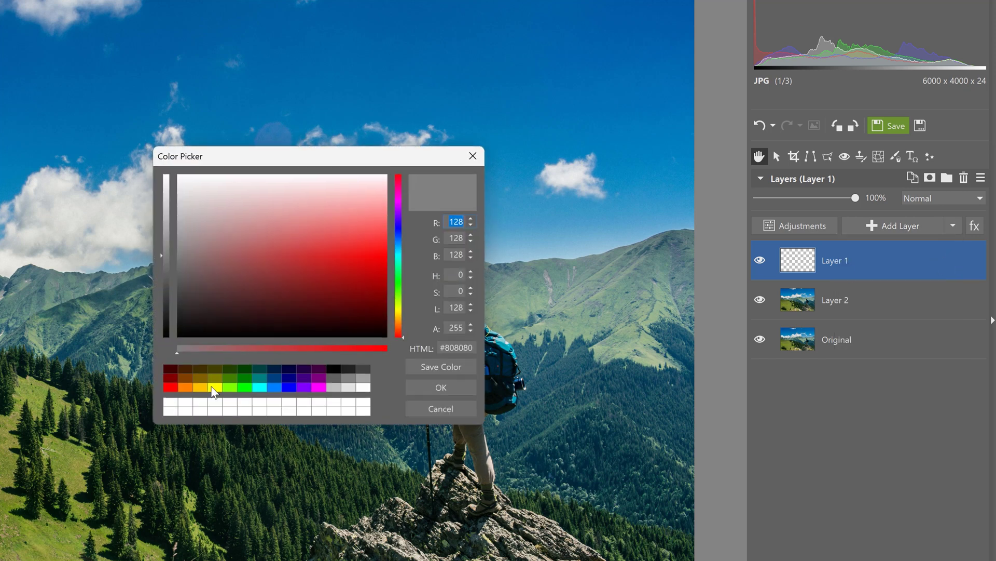
pyautogui.click(212, 388)
pyautogui.click(440, 387)
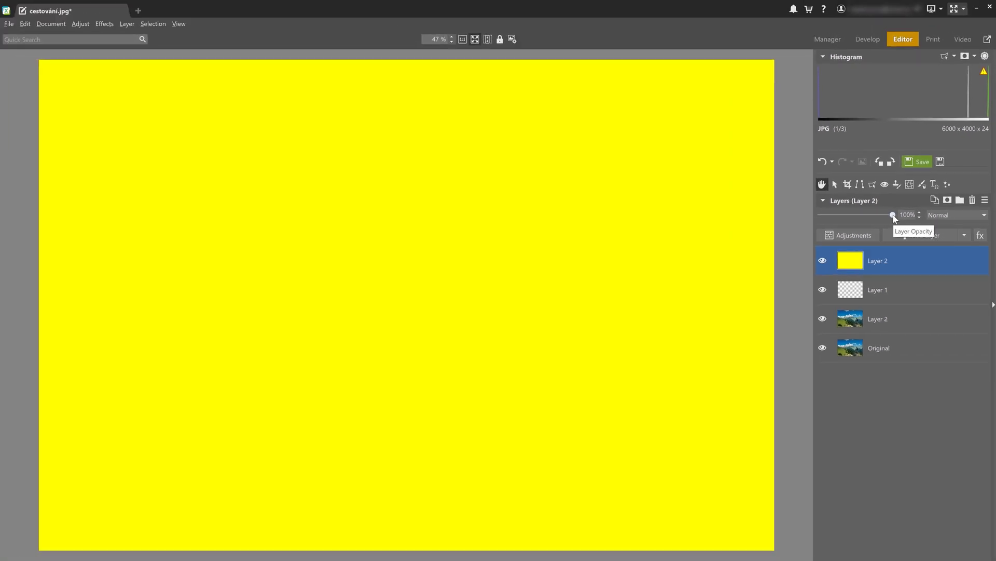
pyautogui.moveTo(894, 216); pyautogui.dragTo(827, 220)
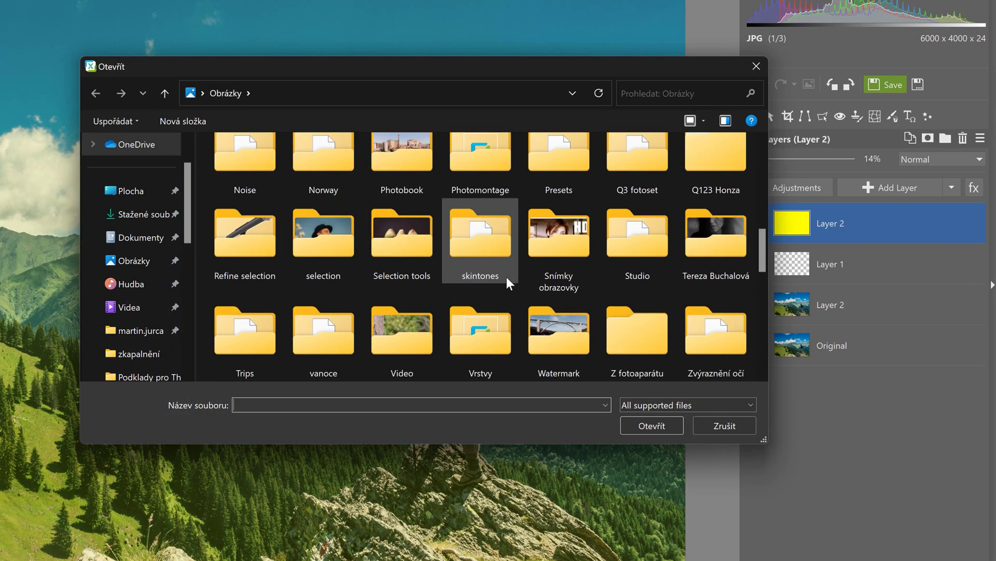
pyautogui.scroll(-1, 507, 277)
# - Place the cloud PNG from the Vrstvy folder and move it up-left into the sky
pyautogui.doubleClick(507, 276)
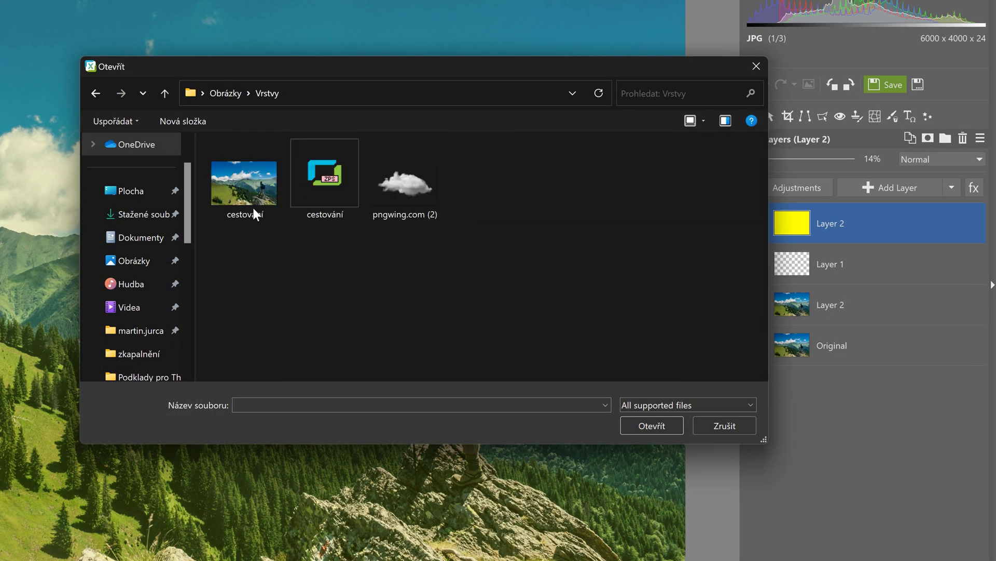
pyautogui.doubleClick(390, 184)
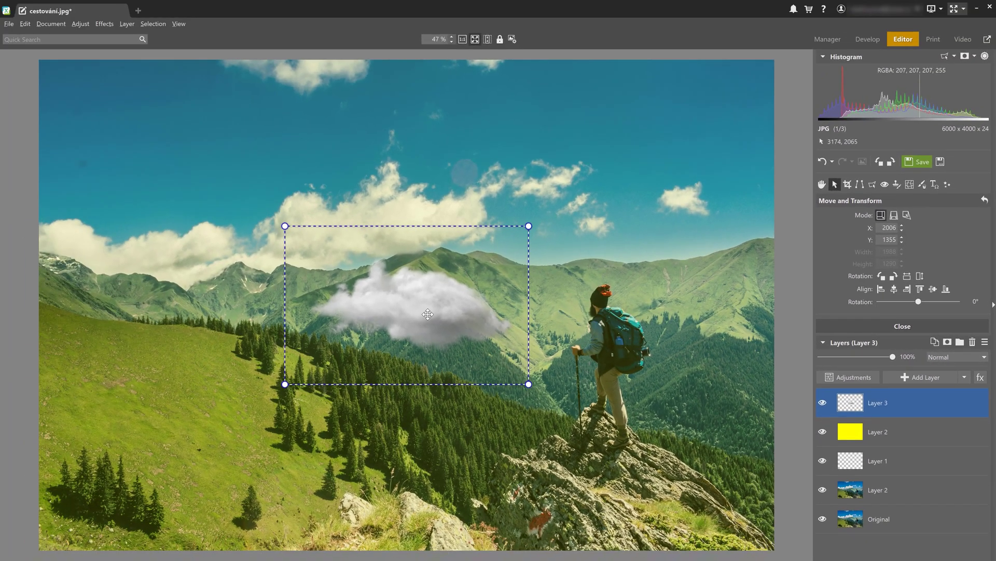
pyautogui.moveTo(405, 295)
pyautogui.mouseDown()
pyautogui.moveTo(374, 257)
pyautogui.moveTo(189, 151)
pyautogui.mouseUp()
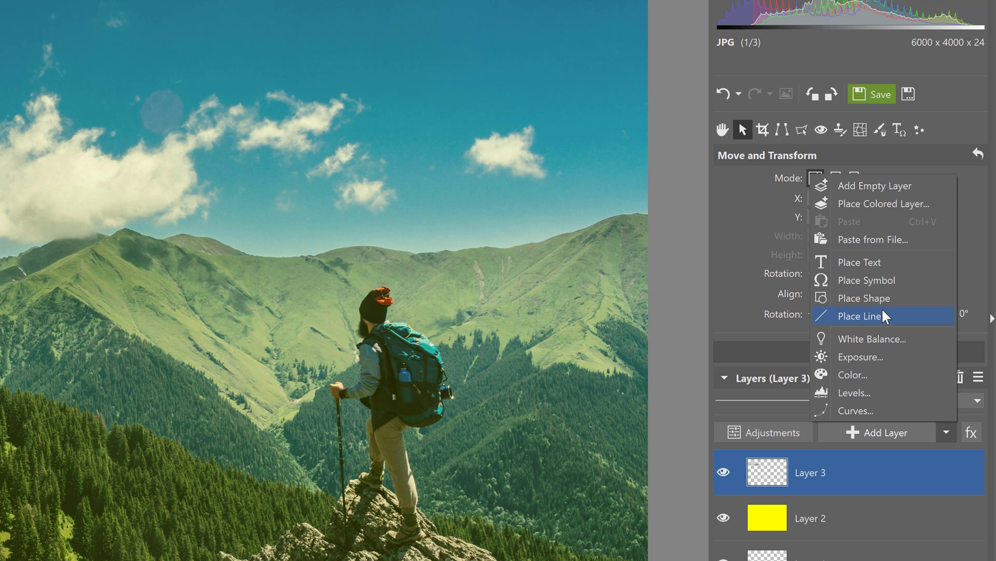
# - Place white 'Mountains' text at size 300 in the upper-right sky and apply it
pyautogui.click(896, 123)
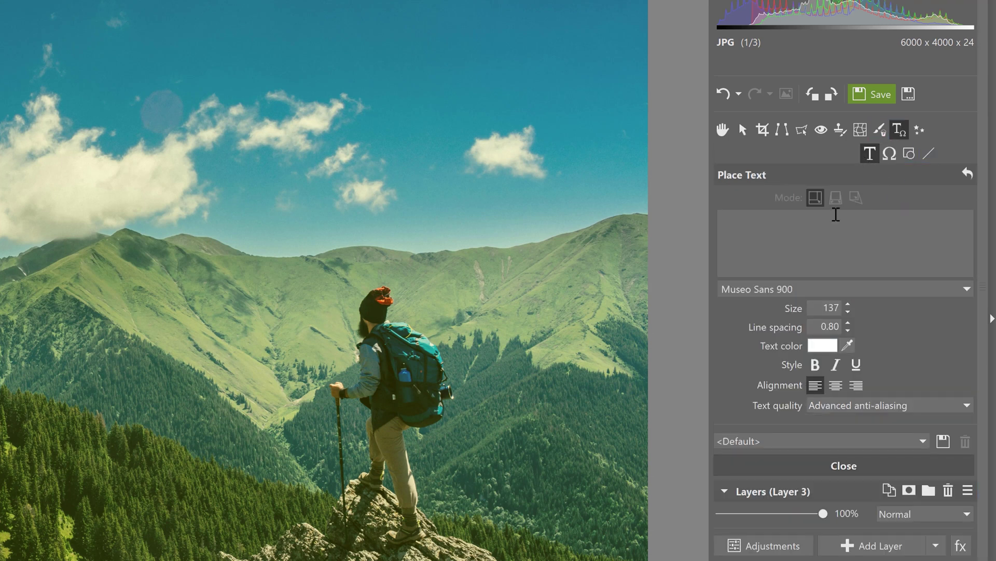
pyautogui.click(805, 225)
pyautogui.write('Mountains')
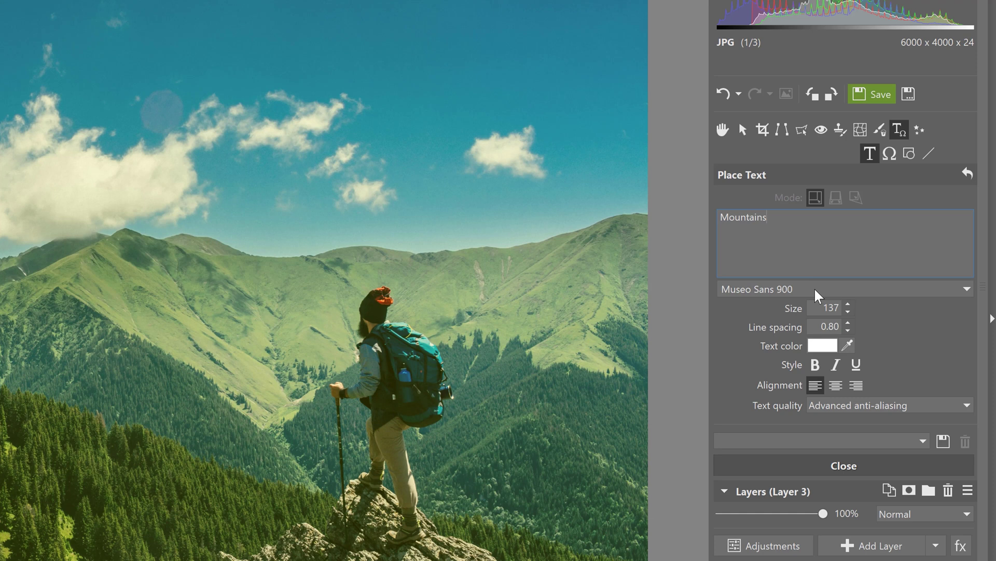
pyautogui.doubleClick(827, 308)
pyautogui.write('300')
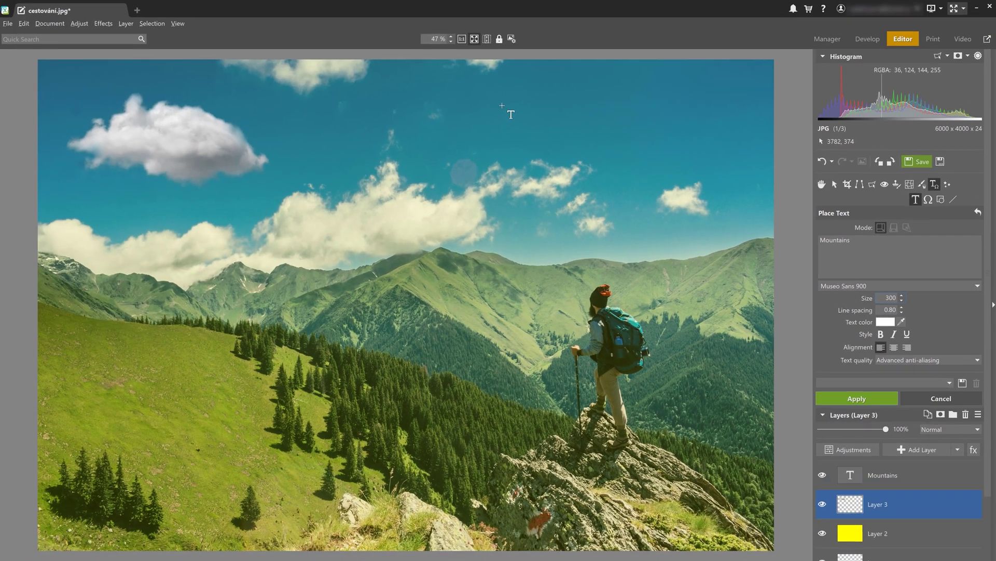
pyautogui.click(566, 124)
pyautogui.moveTo(567, 123); pyautogui.dragTo(643, 106)
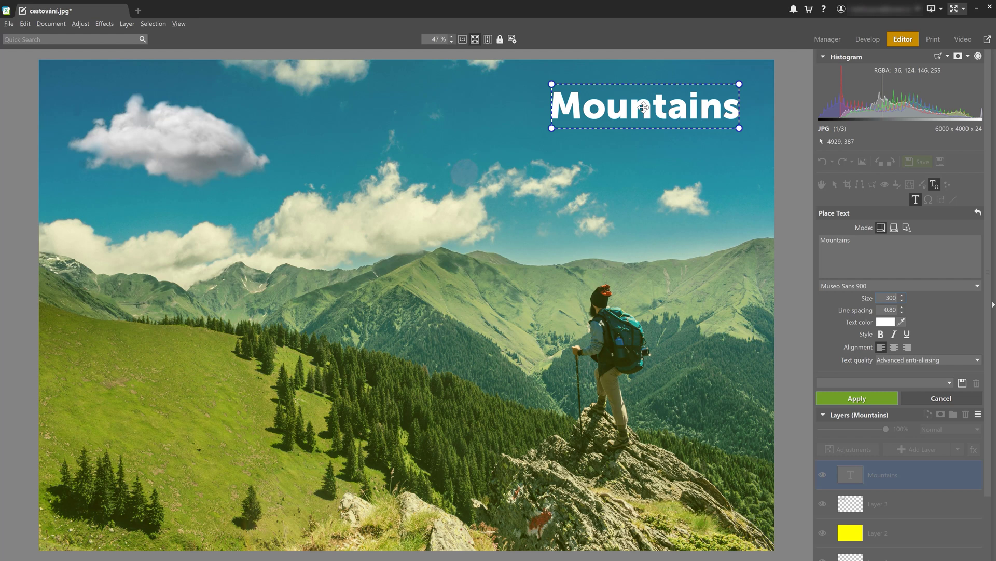
pyautogui.click(837, 395)
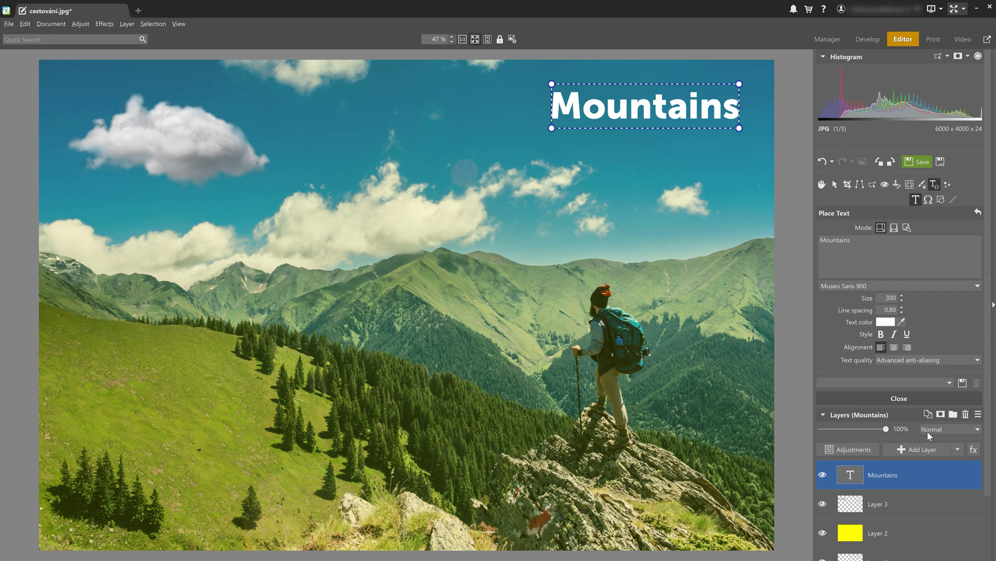
# - Add an Exposure 1 adjustment layer from the add-layer list
pyautogui.click(958, 450)
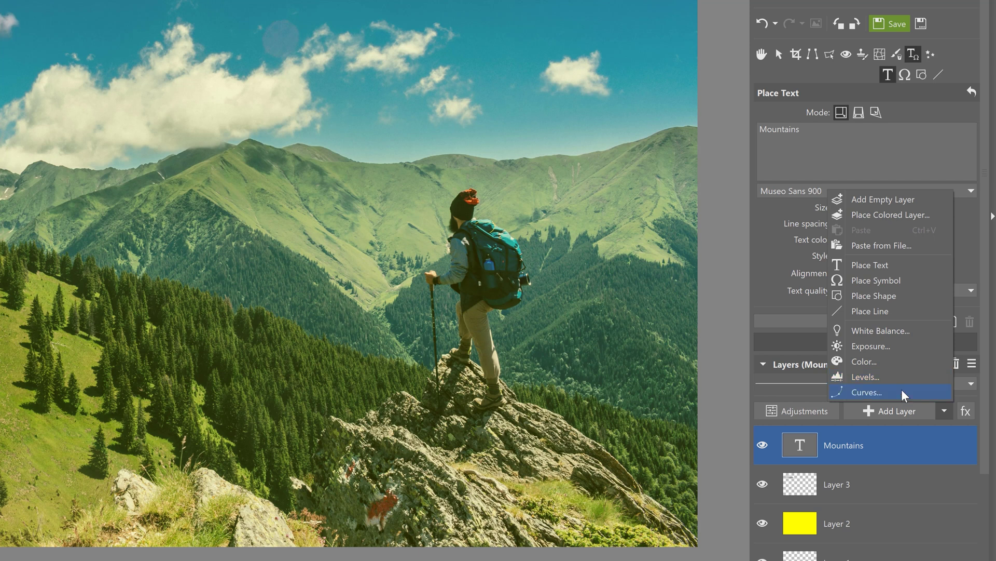
pyautogui.click(903, 348)
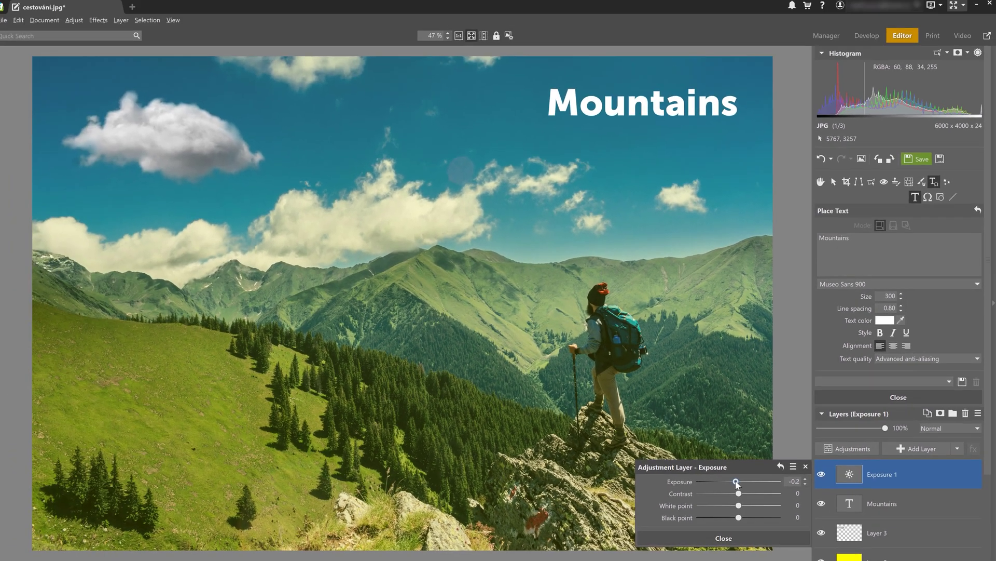
# - Set Exposure 1 to -0.2, close its settings, and open then close the adjustments list
pyautogui.moveTo(652, 454); pyautogui.dragTo(648, 455)
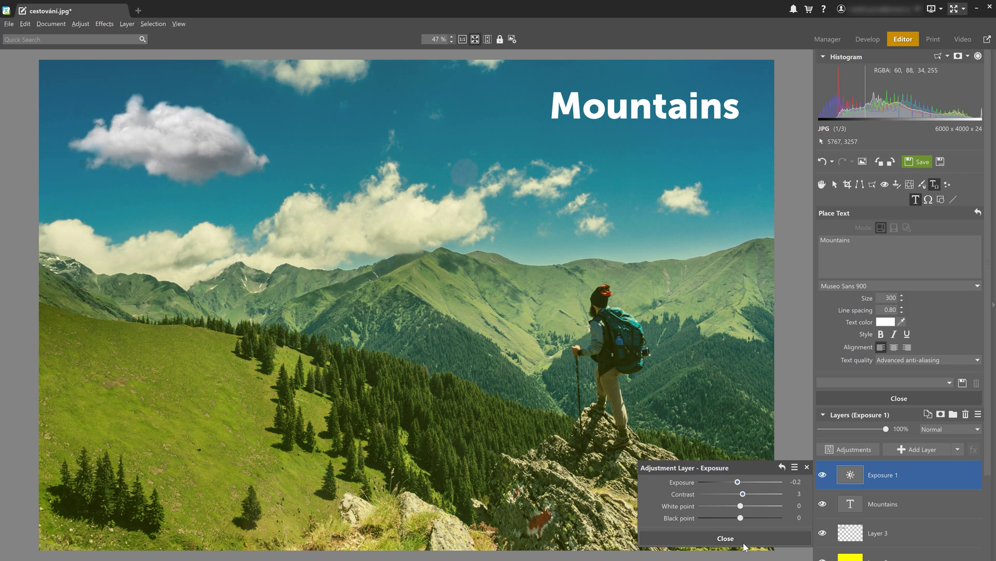
pyautogui.click(807, 467)
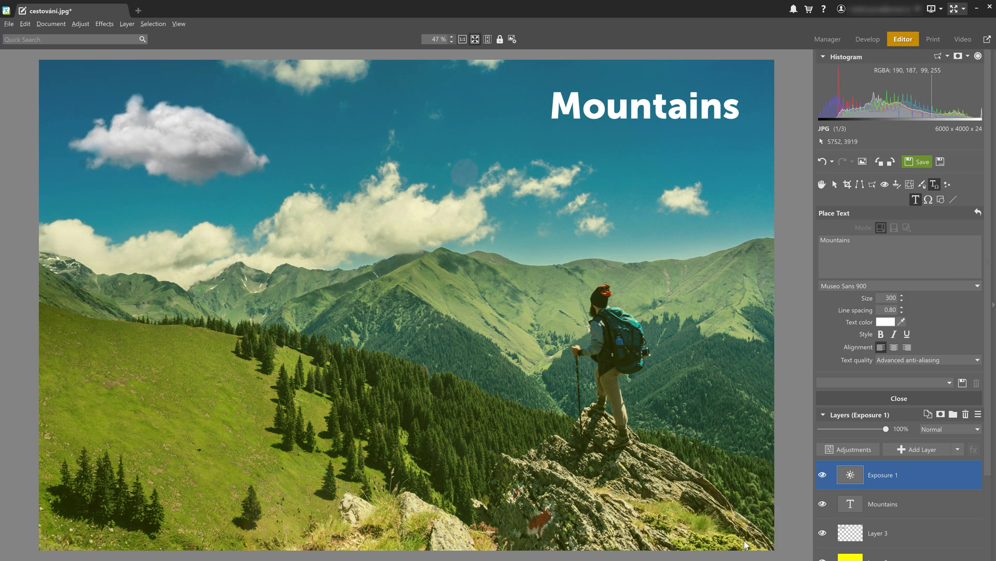
pyautogui.click(834, 449)
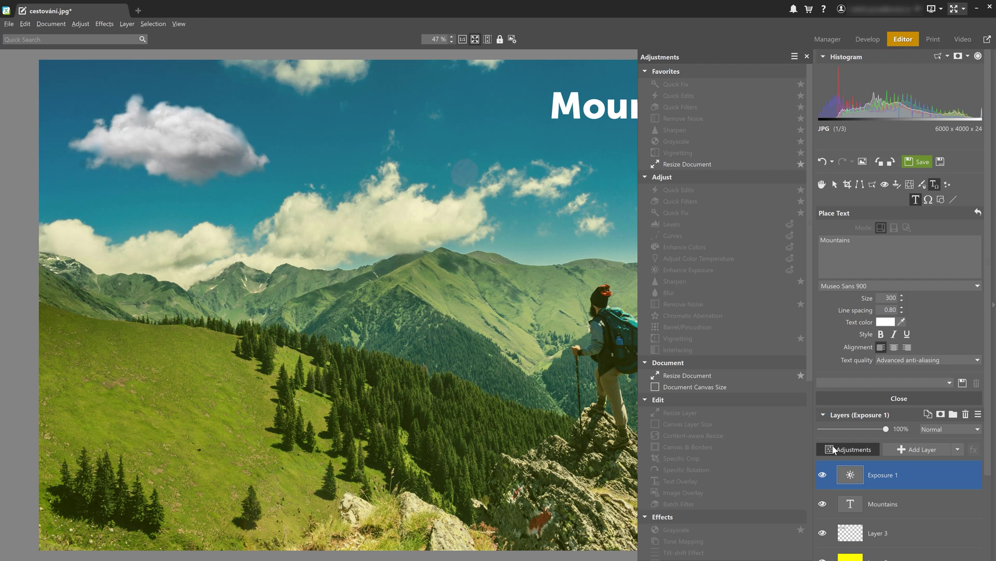
pyautogui.click(833, 448)
pyautogui.scroll(-2, 856, 491)
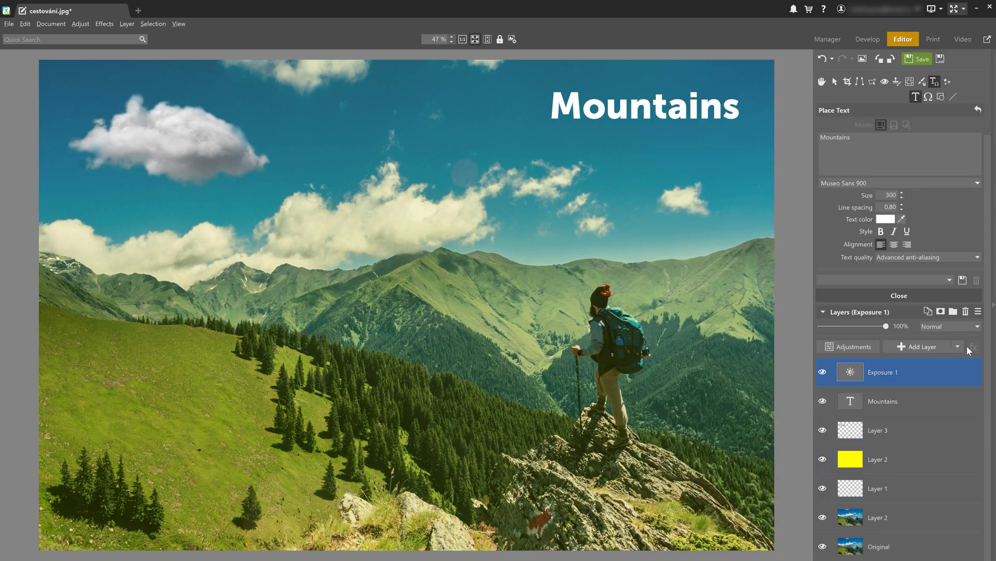
pyautogui.click(905, 522)
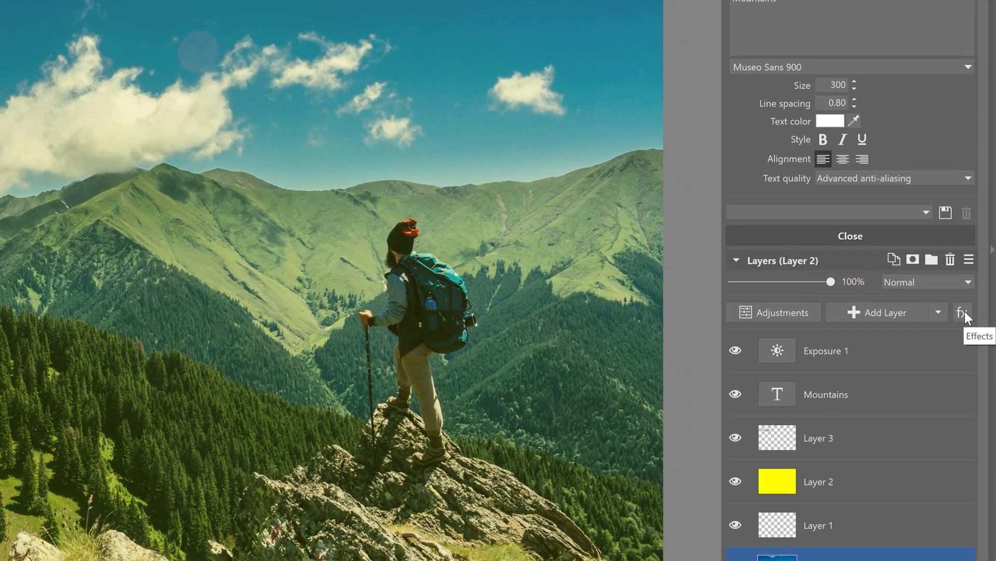
pyautogui.click(963, 312)
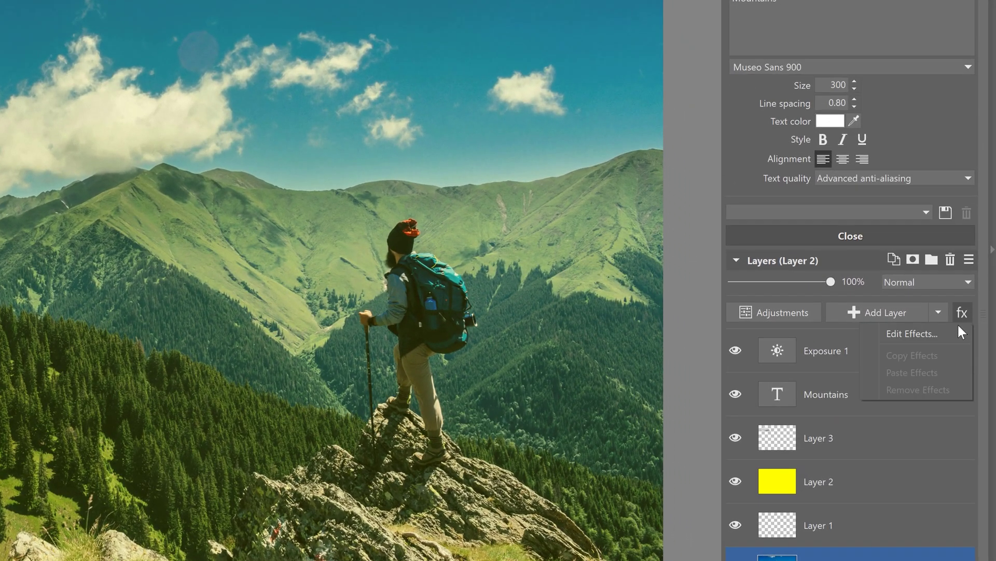
pyautogui.click(957, 328)
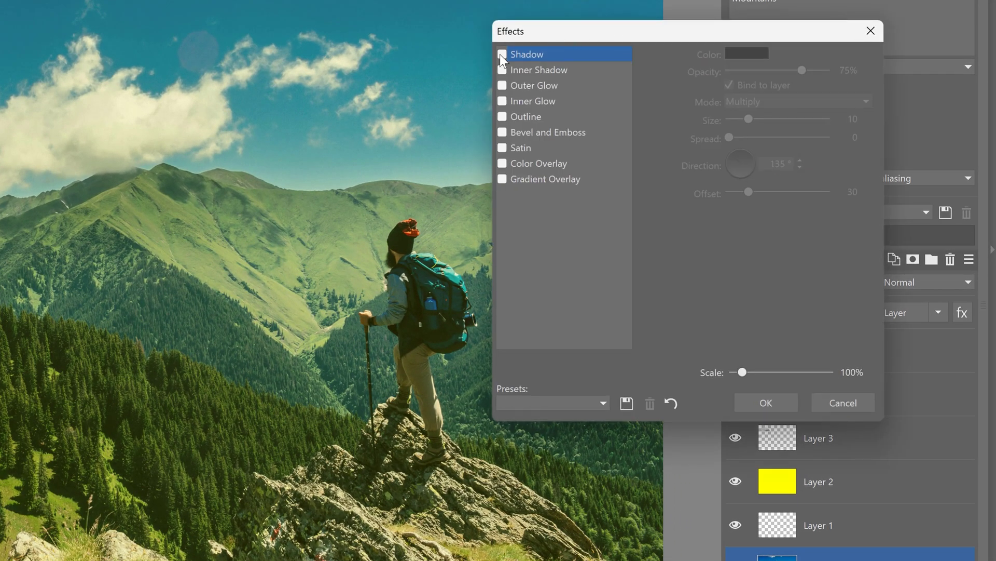
pyautogui.click(826, 399)
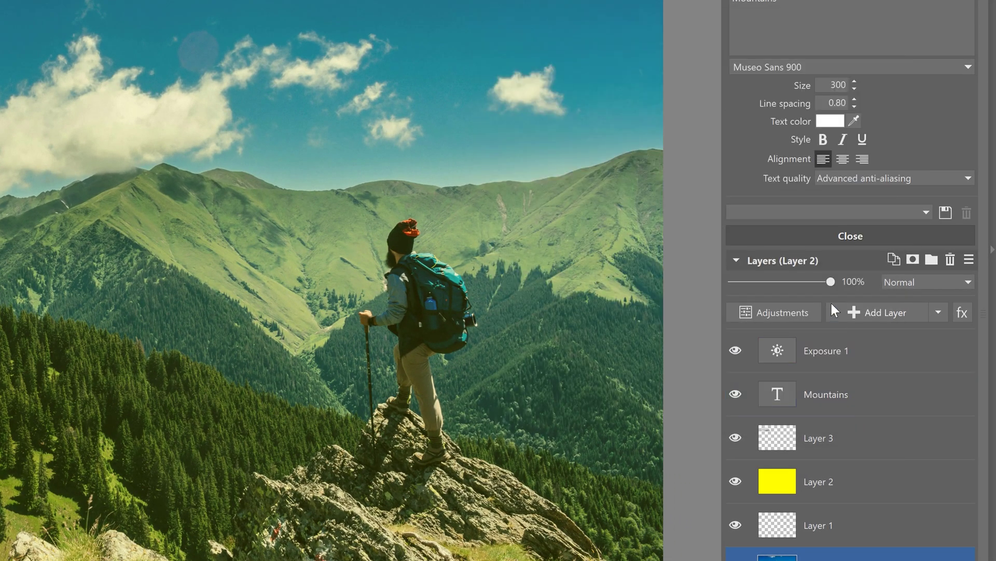
pyautogui.click(929, 281)
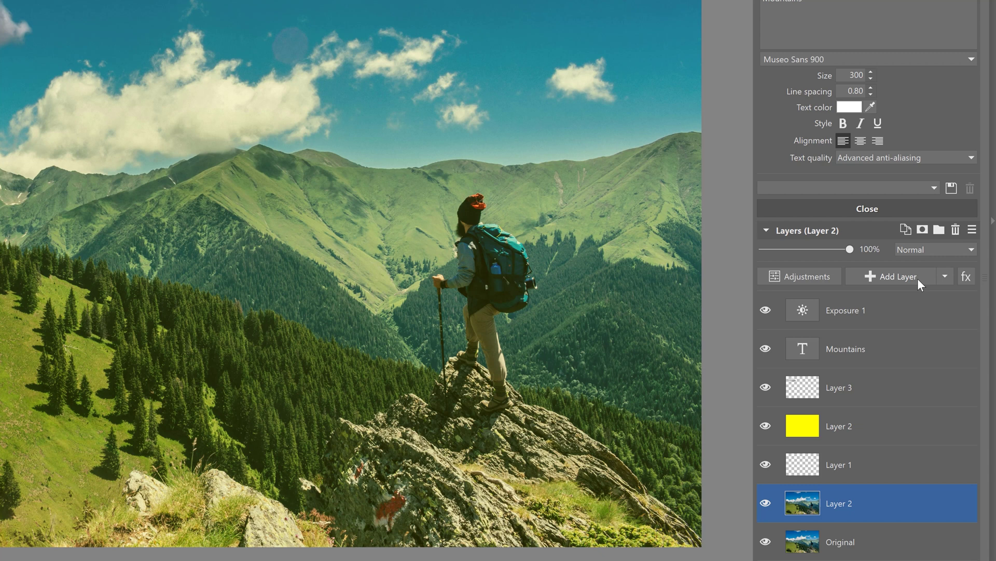
# - Drag Layer 3 below the yellow Layer 2, then the Mountains text layer below Layer 3
pyautogui.moveTo(878, 401); pyautogui.dragTo(881, 444)
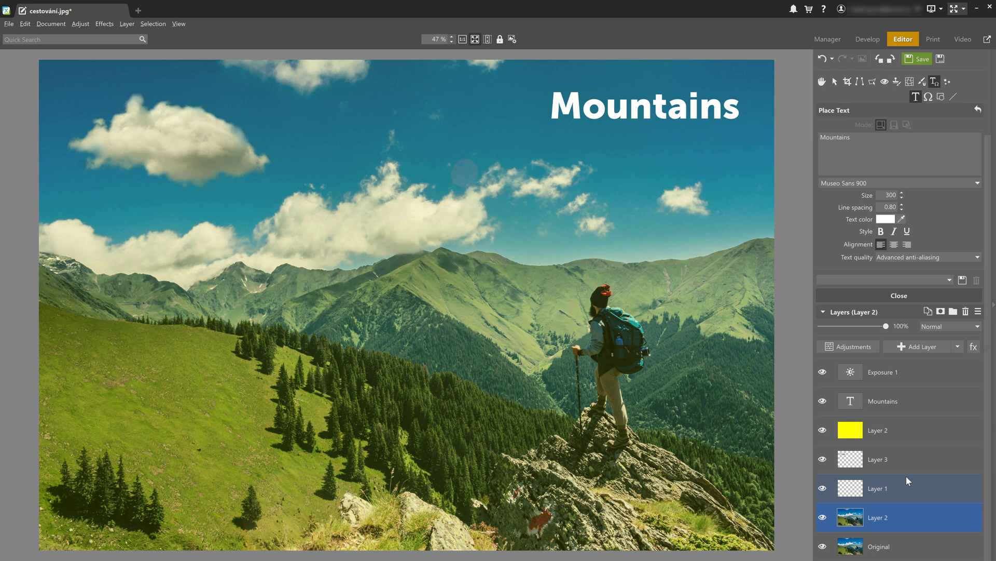
pyautogui.moveTo(909, 401); pyautogui.dragTo(917, 470)
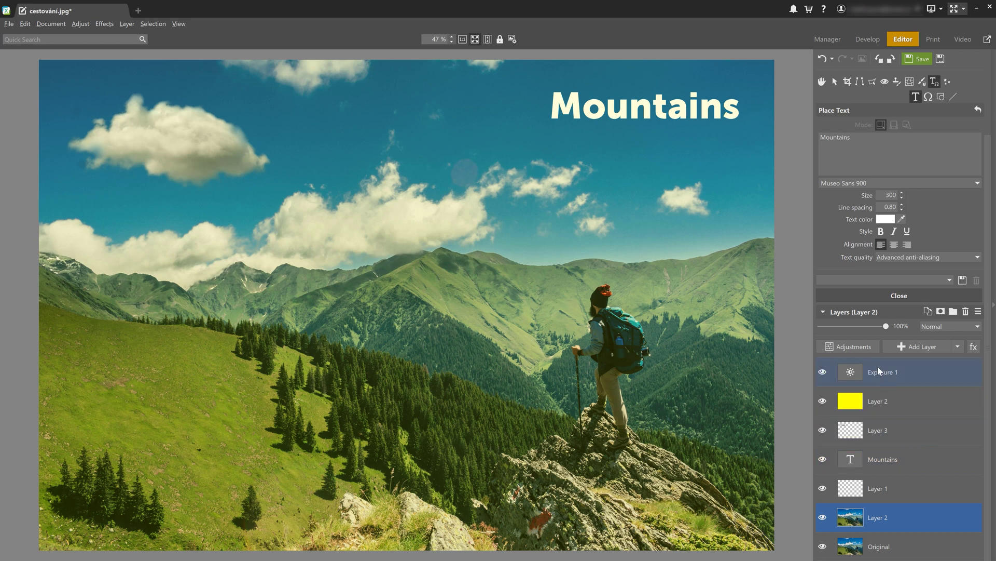
# - Drag Exposure 1, then the yellow Layer 2, onto the bottom photo Layer 2; close Place Text
pyautogui.moveTo(877, 366); pyautogui.dragTo(842, 425)
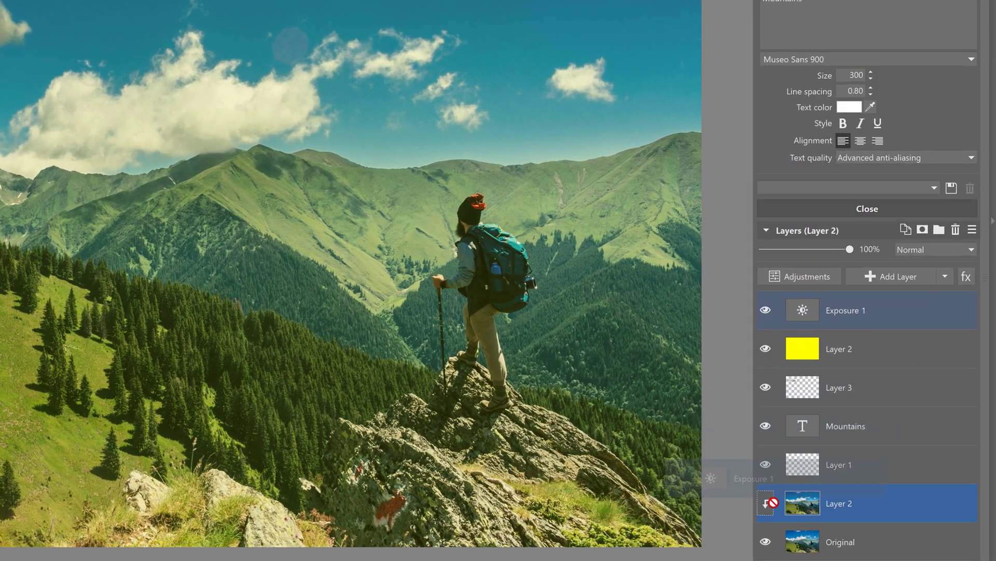
pyautogui.moveTo(842, 425); pyautogui.dragTo(767, 506)
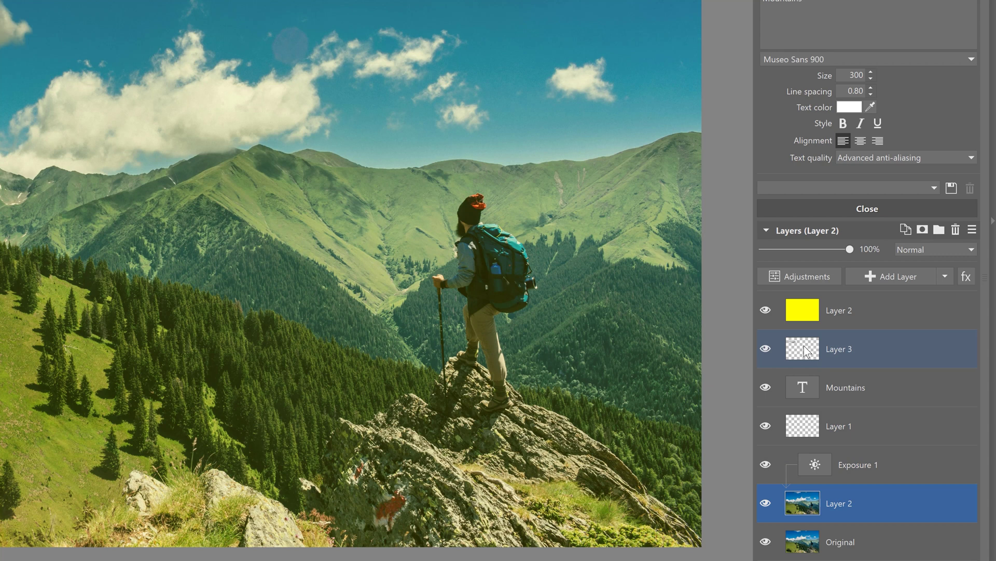
pyautogui.moveTo(807, 317); pyautogui.dragTo(830, 510)
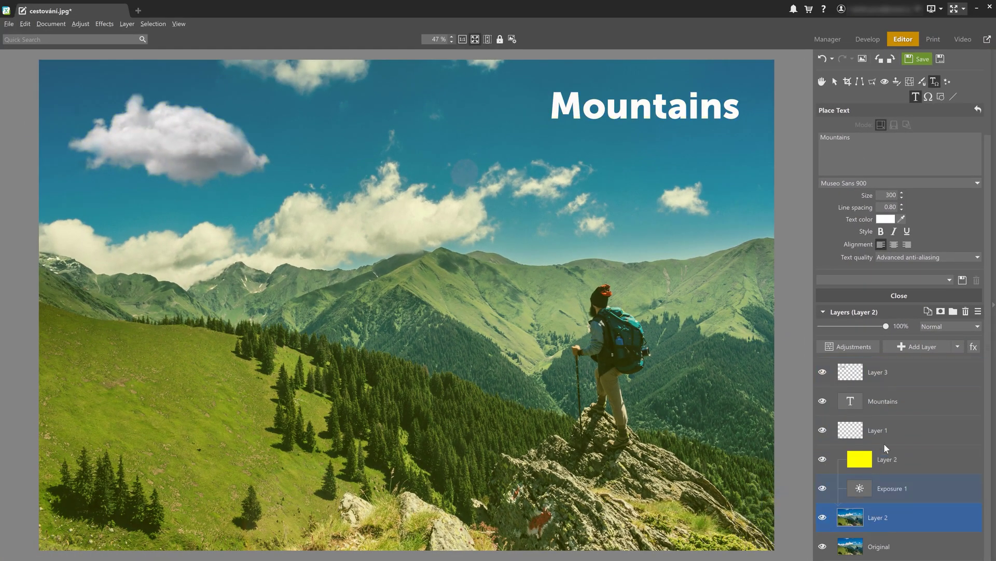
pyautogui.click(907, 293)
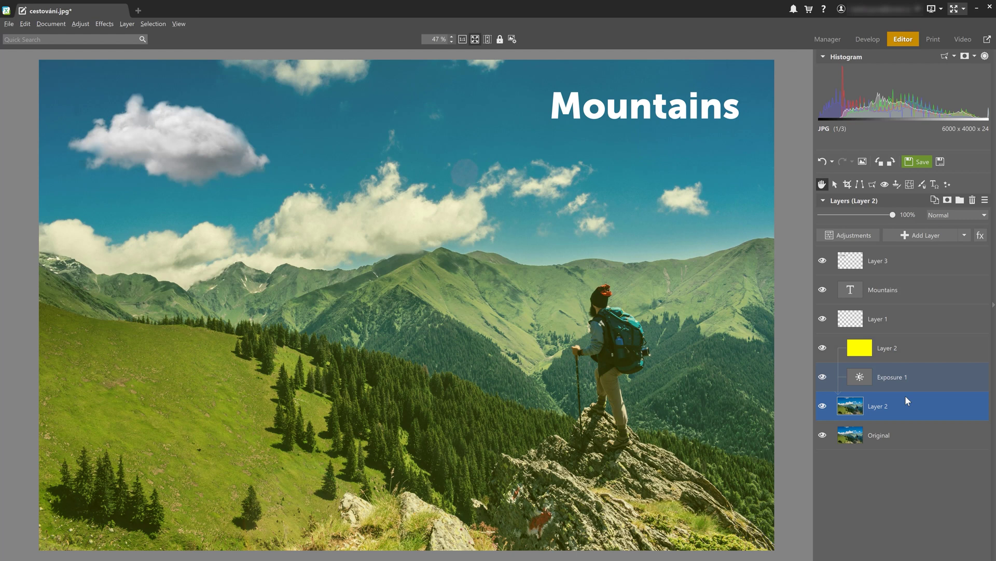
pyautogui.click(896, 262)
pyautogui.rightClick(897, 262)
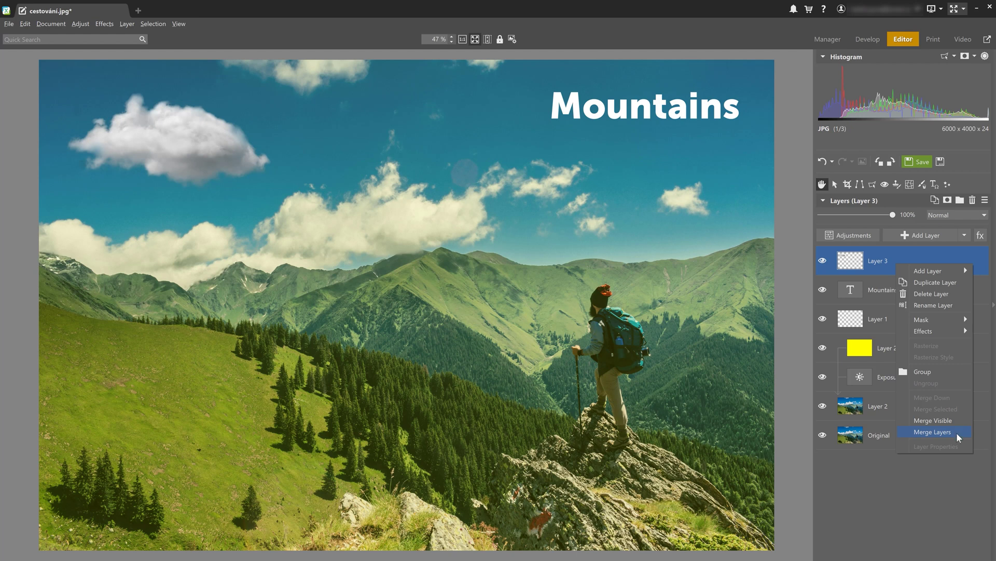
pyautogui.click(956, 433)
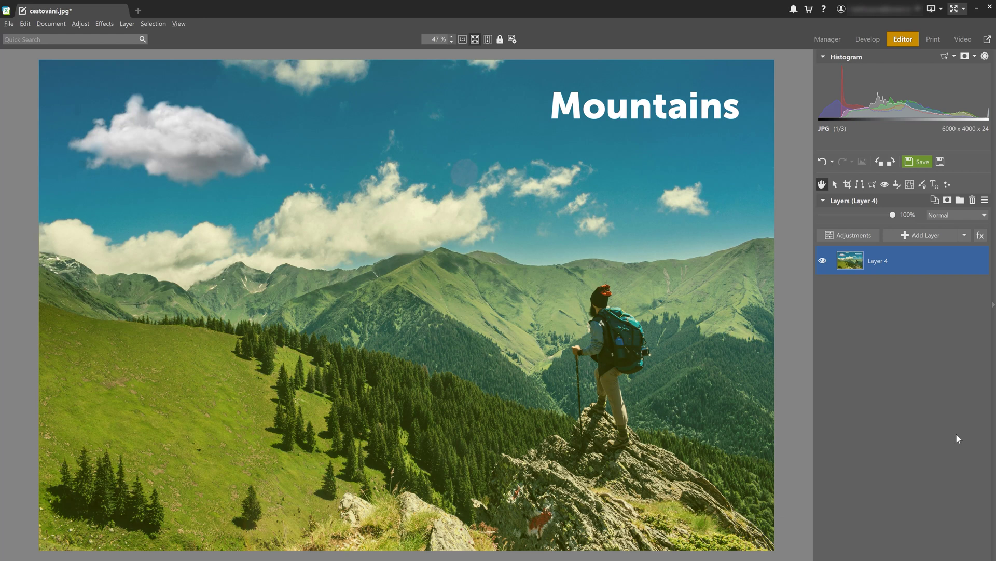
pyautogui.hotkey('ctrl', 'z')
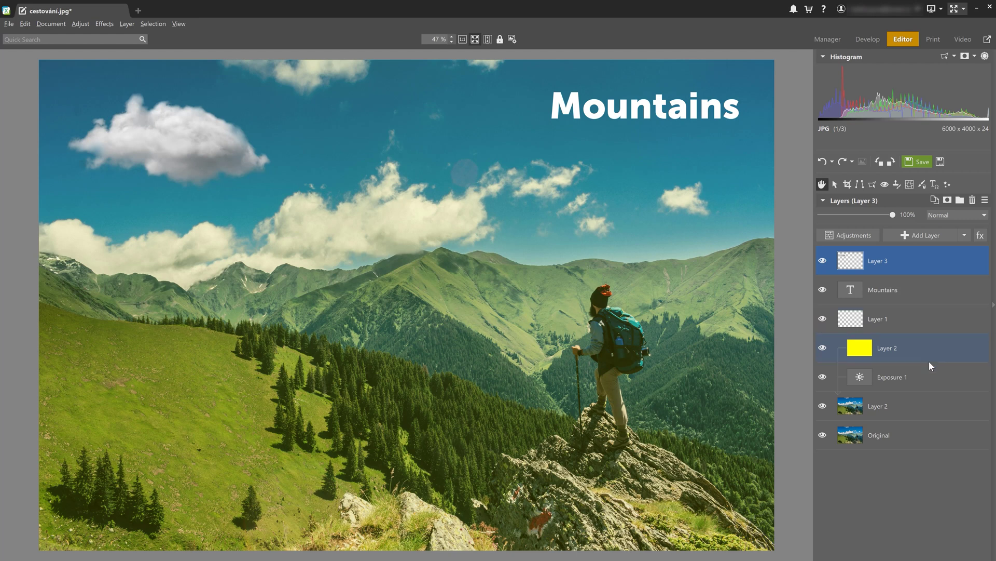
# - Select the bottom photo Layer 2, then add the yellow Layer 2 to the selection
pyautogui.keyDown('shift'); pyautogui.click(929, 378); pyautogui.keyUp('shift')
pyautogui.click(912, 405)
pyautogui.keyDown('ctrl'); pyautogui.click(893, 342); pyautogui.keyUp('ctrl')
# - Create a new empty layer group, Group 1
pyautogui.rightClick(947, 373)
pyautogui.click(894, 294)
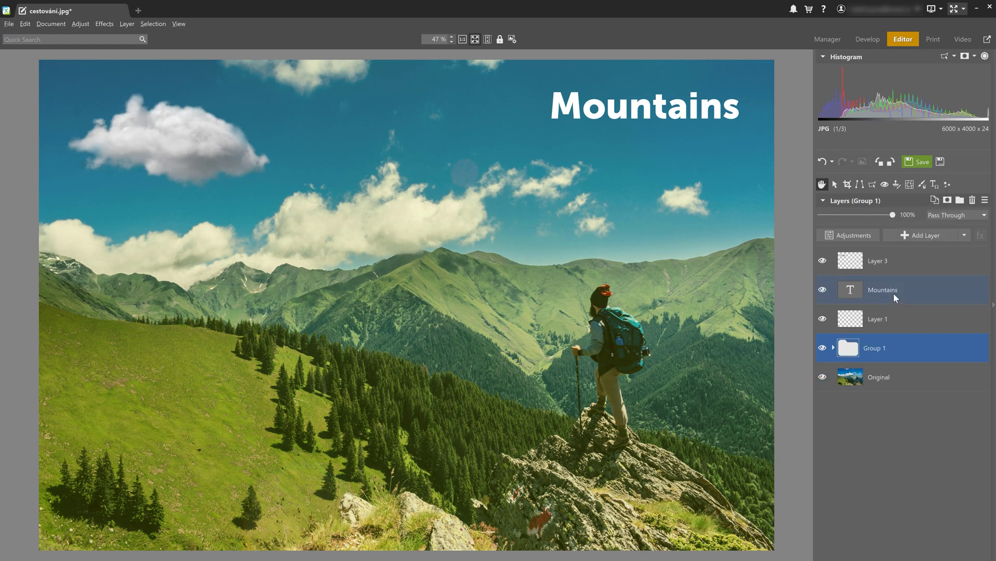
pyautogui.click(959, 200)
# - Move the linked Layer 2 photo, yellow and Exposure layers into Group 1, then start renaming it Mountains
pyautogui.click(908, 436)
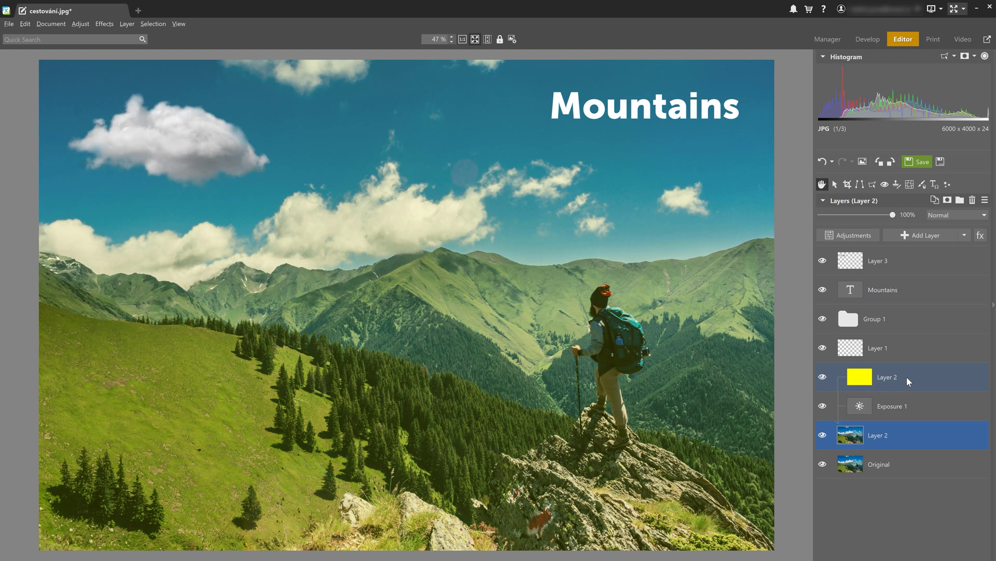
pyautogui.keyDown('shift'); pyautogui.click(908, 382); pyautogui.keyUp('shift')
pyautogui.moveTo(908, 382)
pyautogui.mouseDown()
pyautogui.moveTo(843, 418)
pyautogui.moveTo(849, 318)
pyautogui.mouseUp()
pyautogui.doubleClick(886, 316)
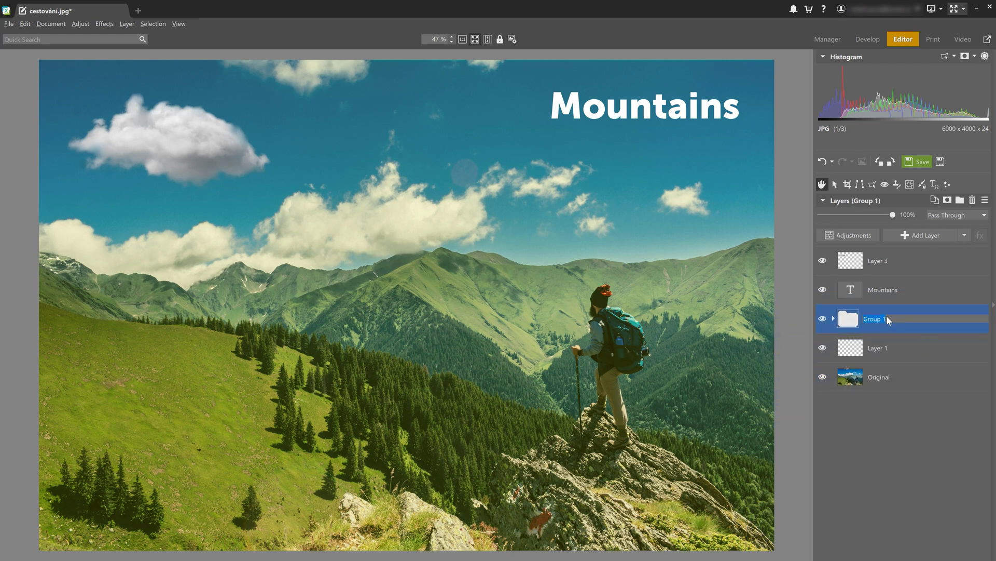